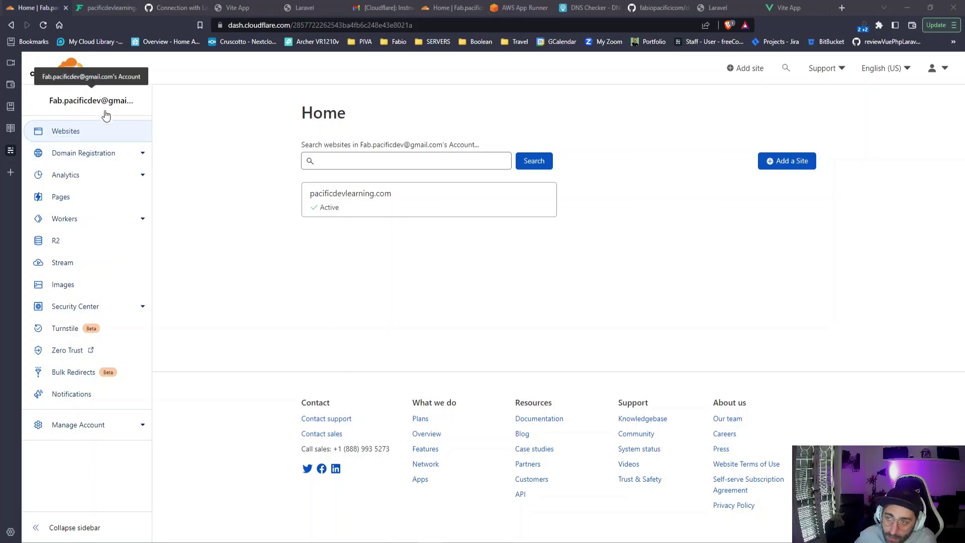
# Step: Set the SSL/TLS encryption mode of the pacificdevlearning.com site to Full
pyautogui.click(394, 205)
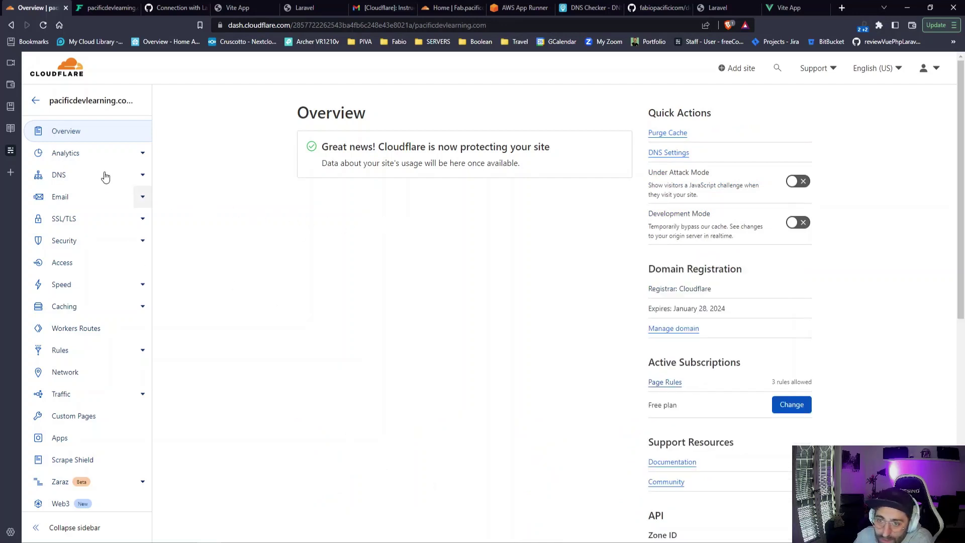
pyautogui.click(84, 224)
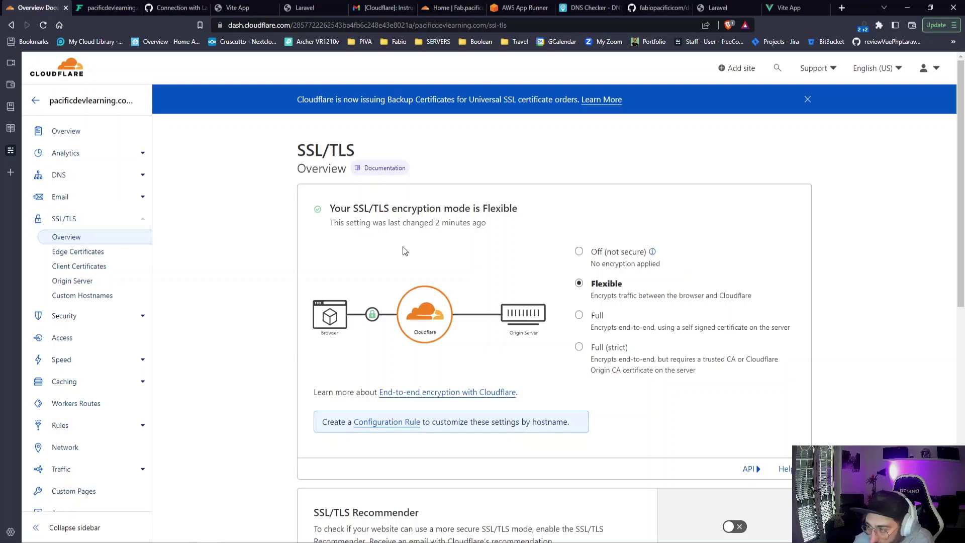
pyautogui.click(580, 316)
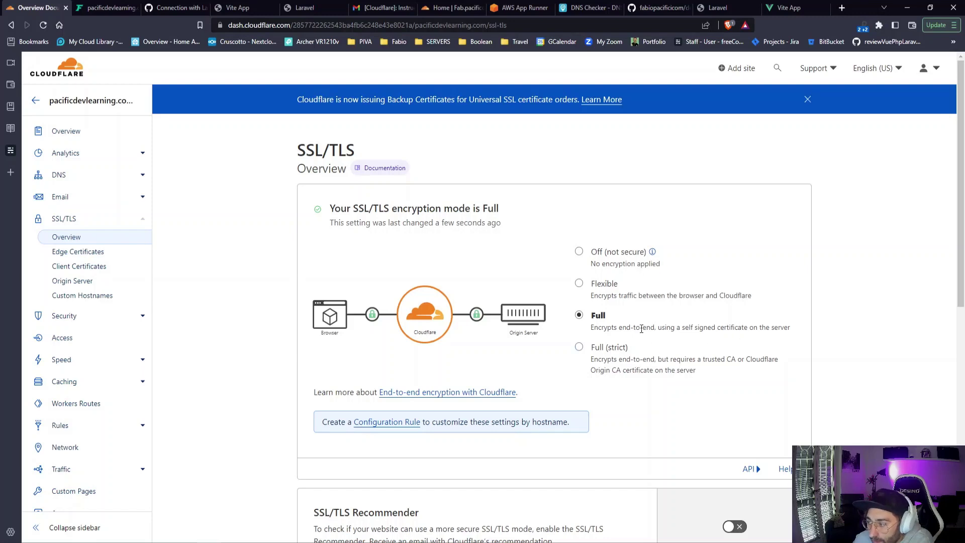
# Step: Compare the certificate requirements described for the Full and Full (strict) encryption modes
pyautogui.moveTo(642, 328); pyautogui.dragTo(789, 327)
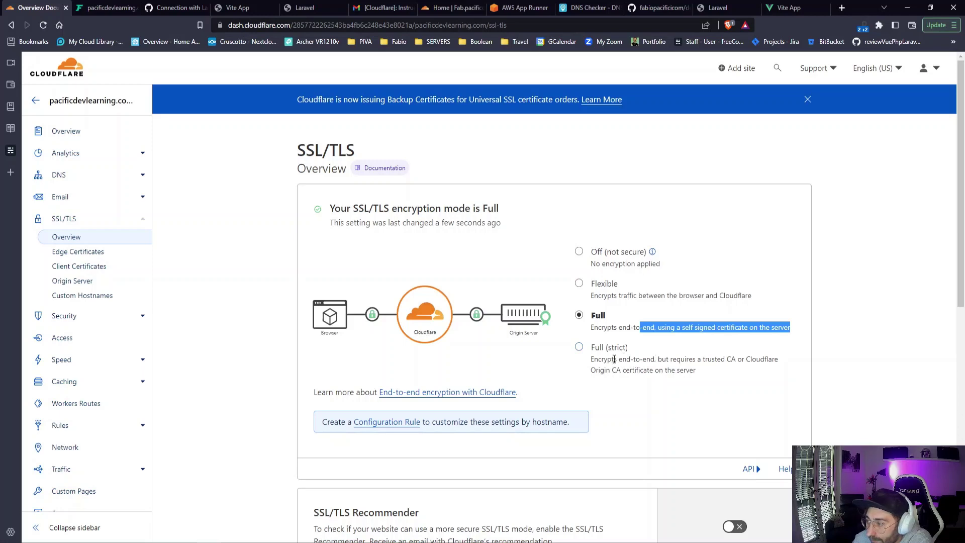
pyautogui.moveTo(614, 360); pyautogui.dragTo(694, 360)
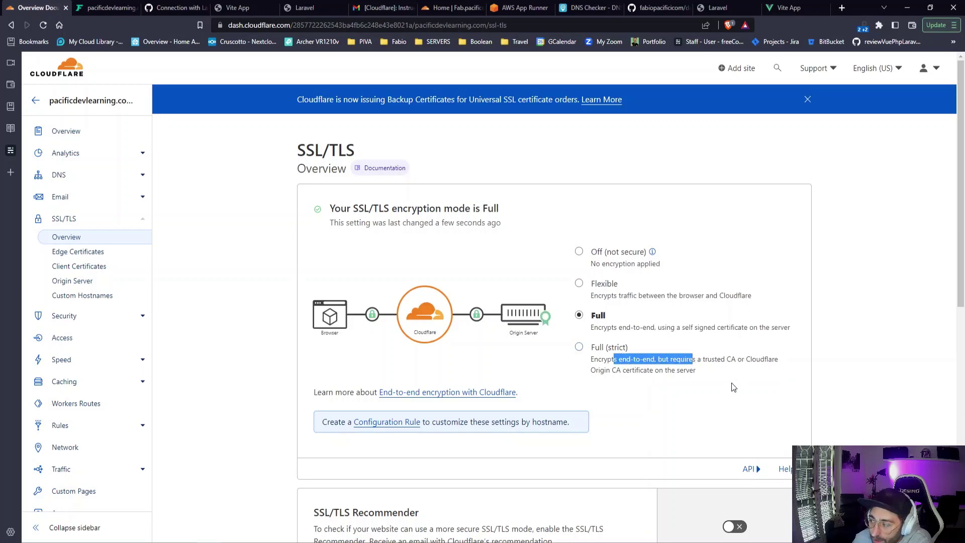
pyautogui.moveTo(738, 360); pyautogui.dragTo(727, 360)
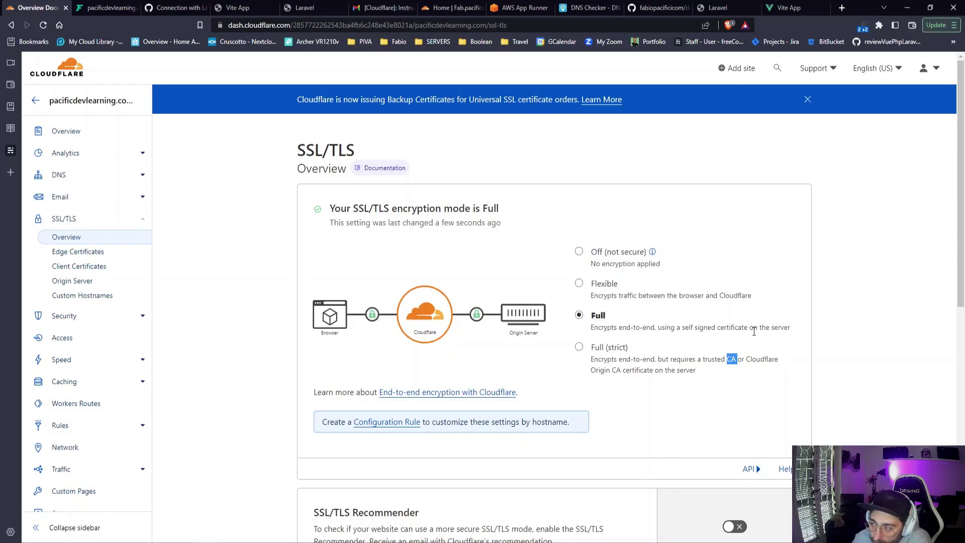
pyautogui.moveTo(656, 327); pyautogui.dragTo(770, 328)
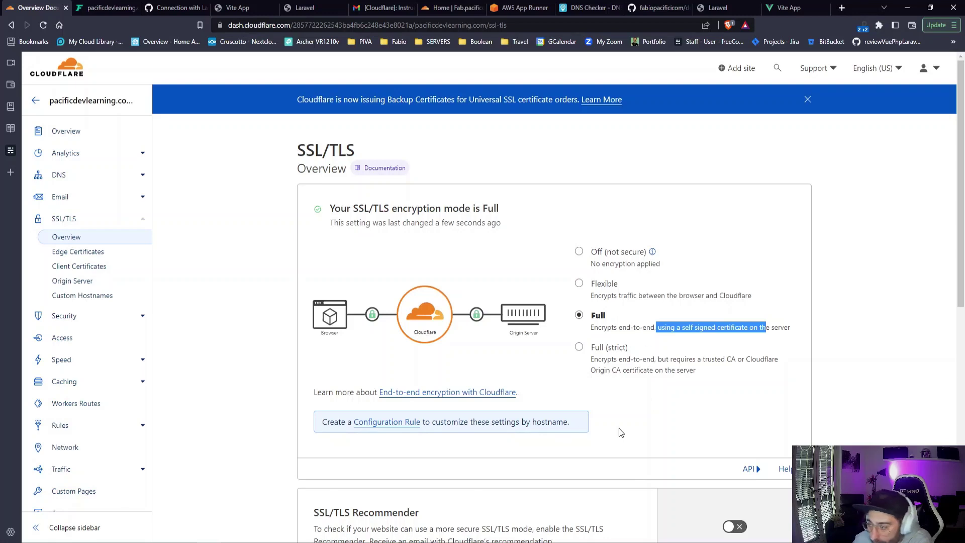
pyautogui.scroll(-5, 578, 387)
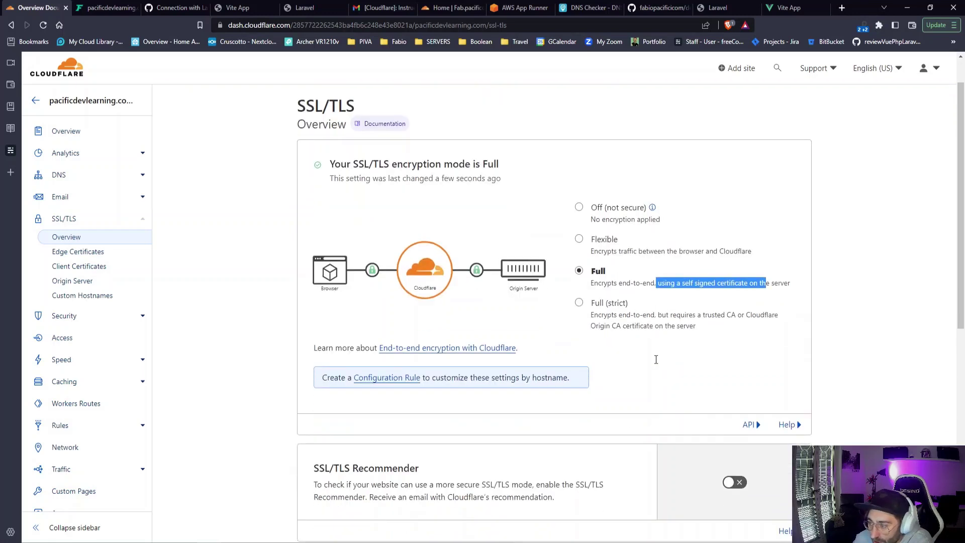
pyautogui.scroll(3, 350, 383)
pyautogui.scroll(3, 349, 384)
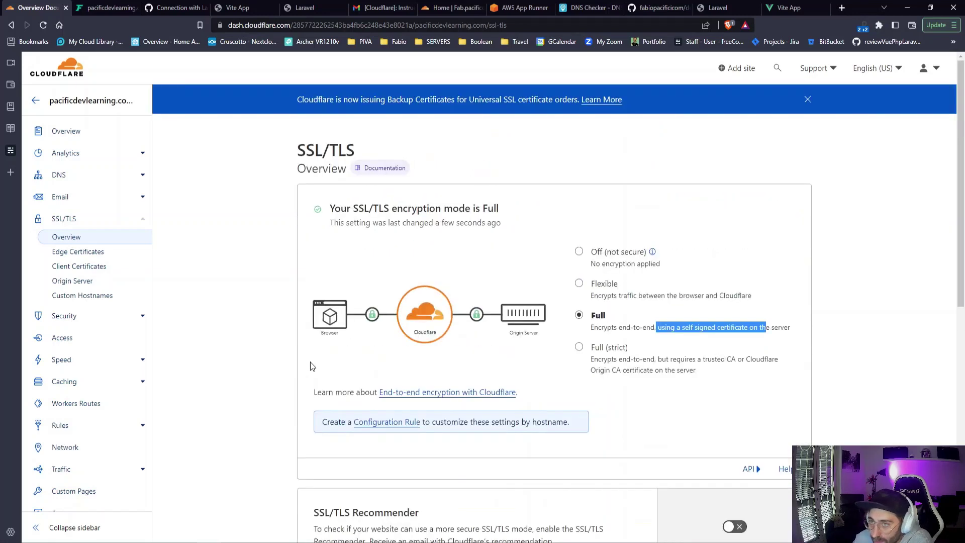
pyautogui.click(107, 8)
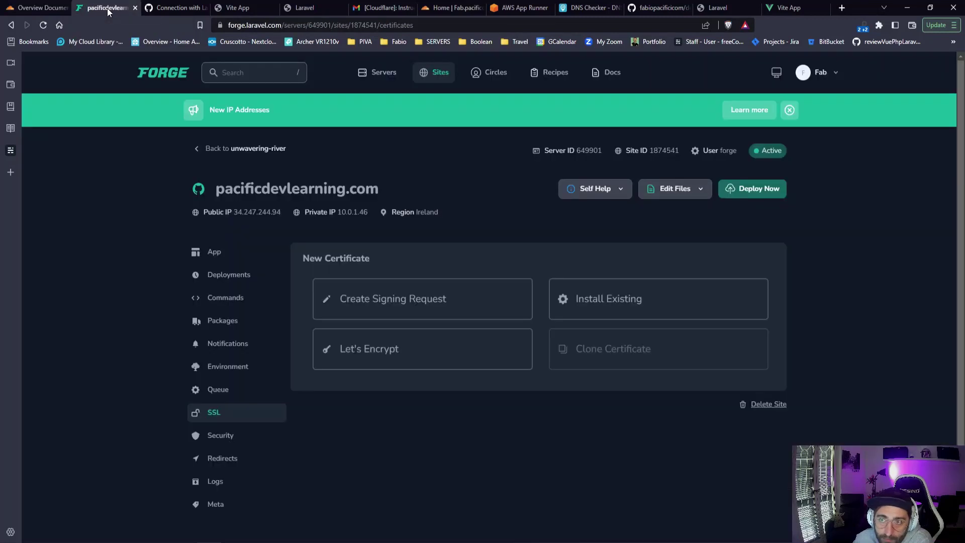
pyautogui.click(411, 356)
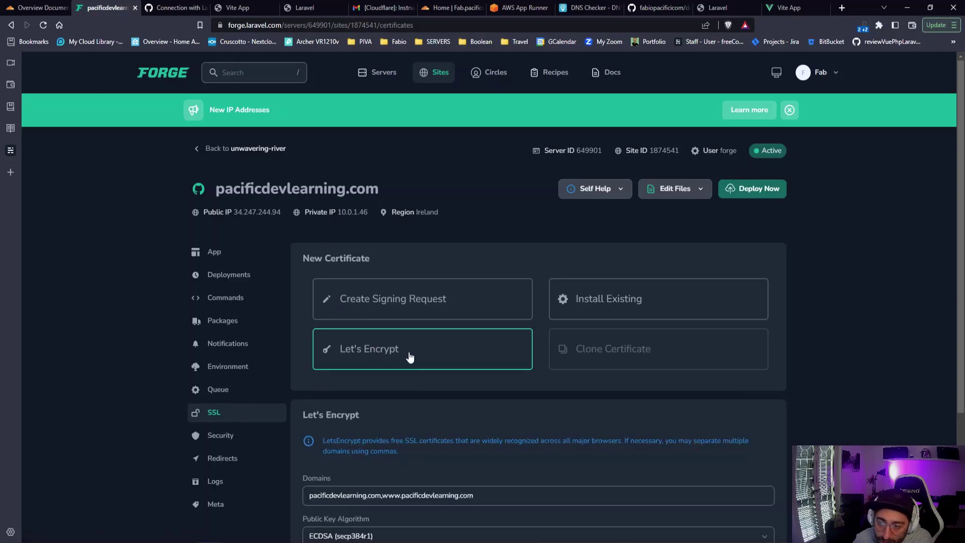
pyautogui.scroll(-3, 522, 400)
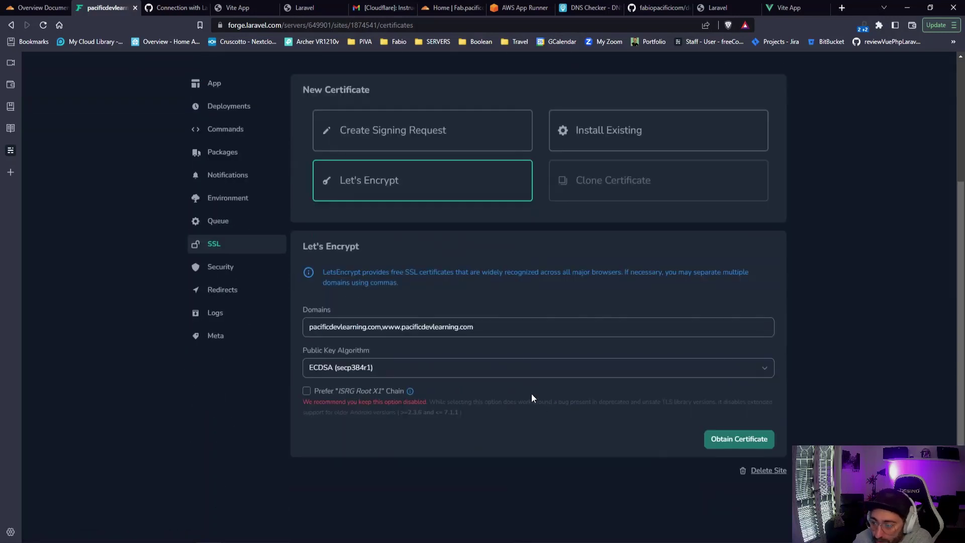
pyautogui.click(727, 442)
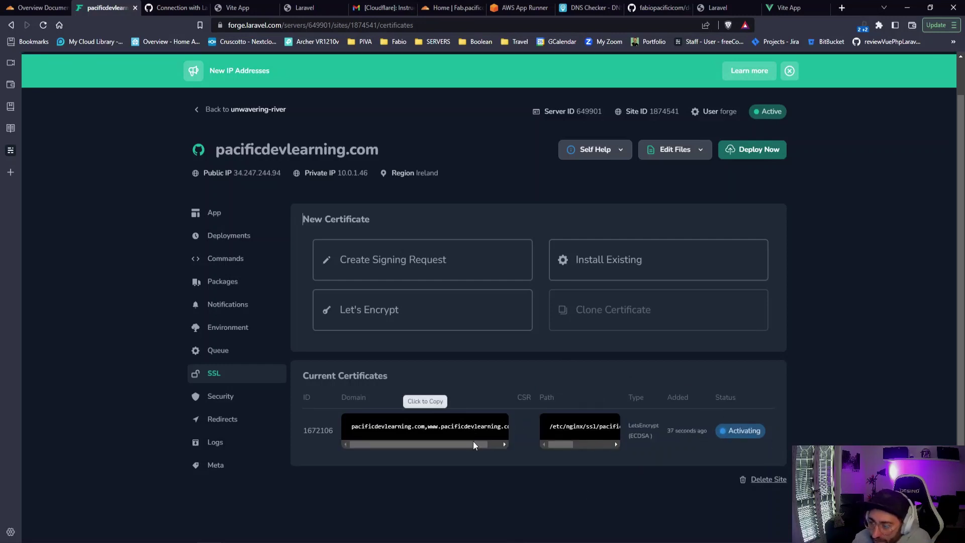
pyautogui.click(495, 444)
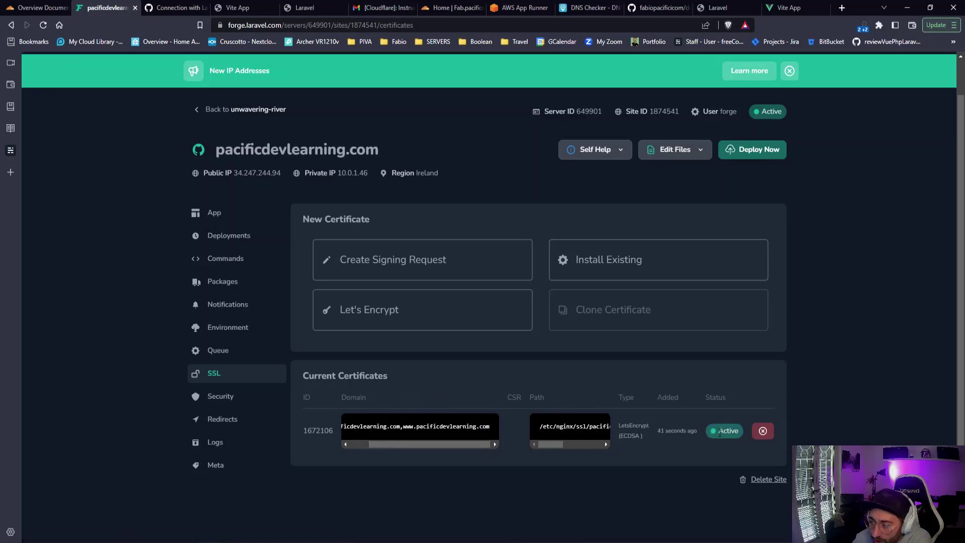
# Step: Return to Cloudflare and review the site's DNS records, checking the front and pacificdevlearning.com A records
pyautogui.click(50, 7)
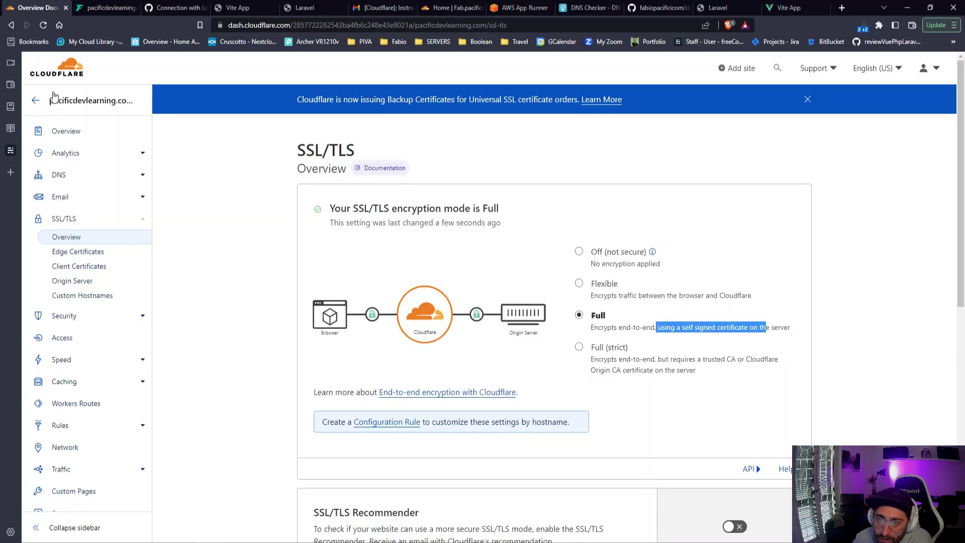
pyautogui.click(65, 184)
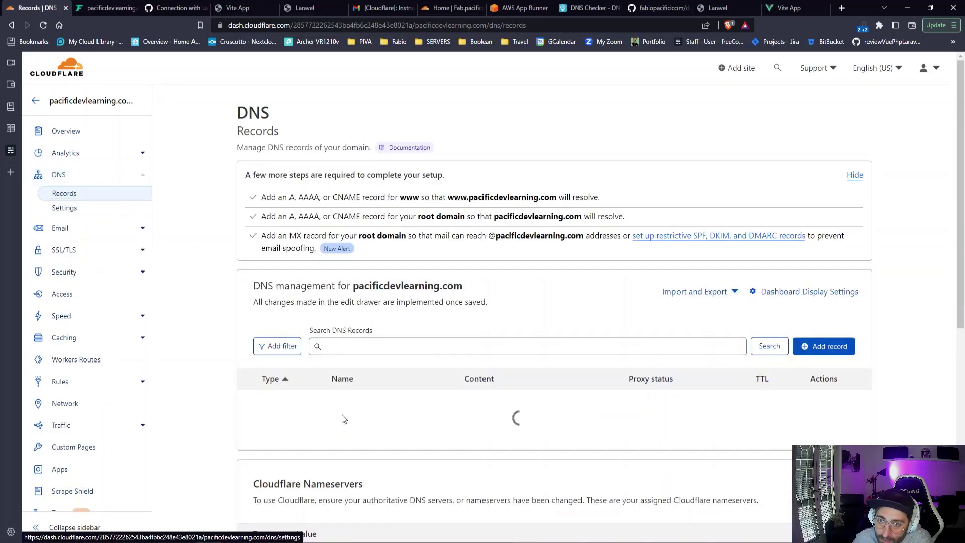
pyautogui.scroll(-4, 390, 415)
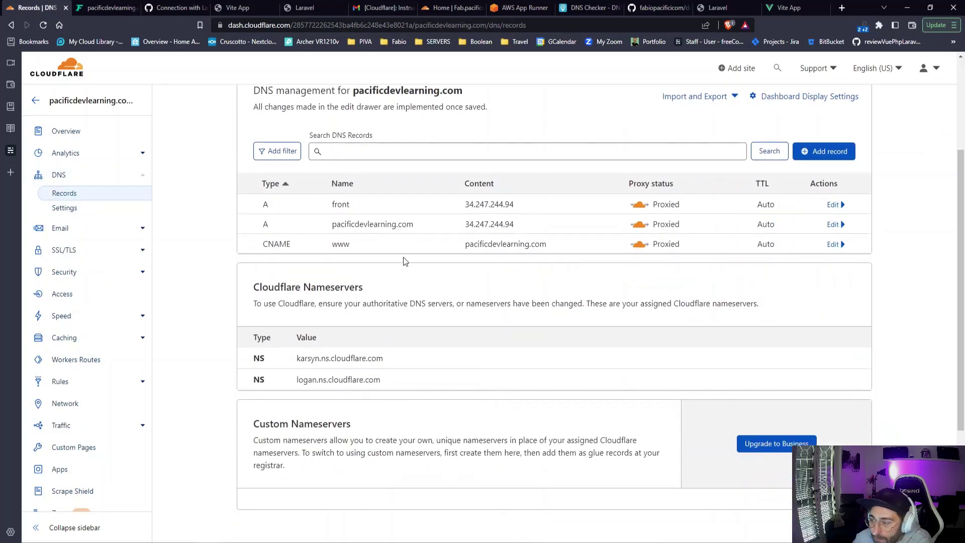
pyautogui.doubleClick(356, 206)
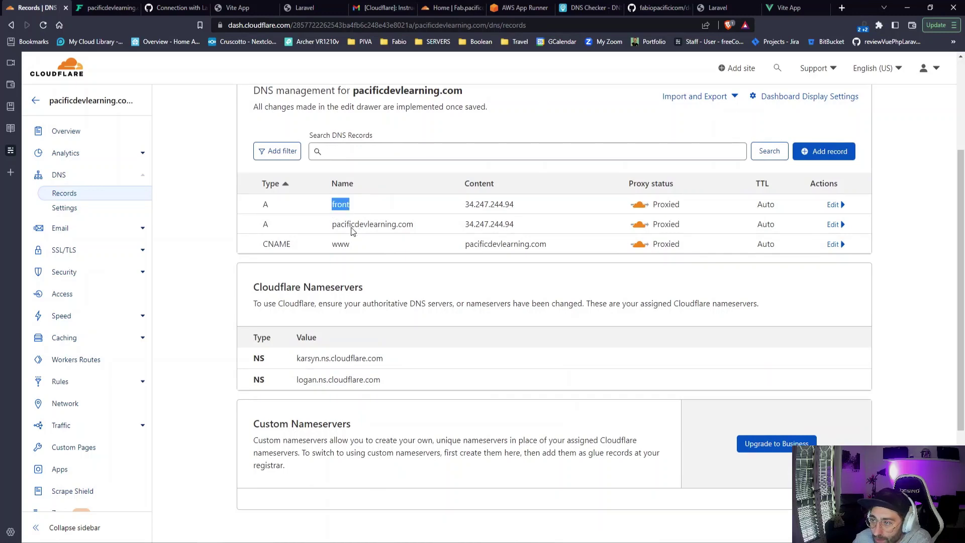
pyautogui.doubleClick(354, 228)
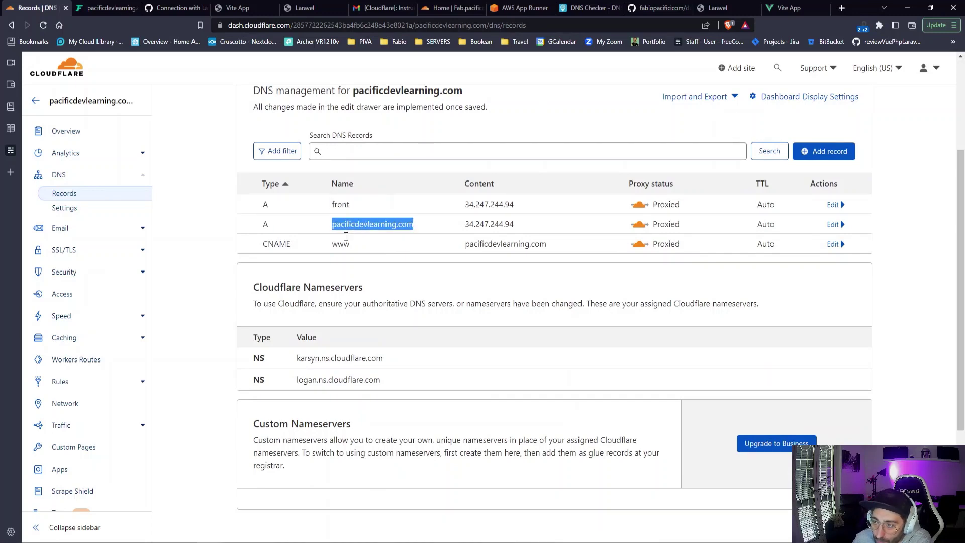
pyautogui.moveTo(260, 224); pyautogui.dragTo(530, 228)
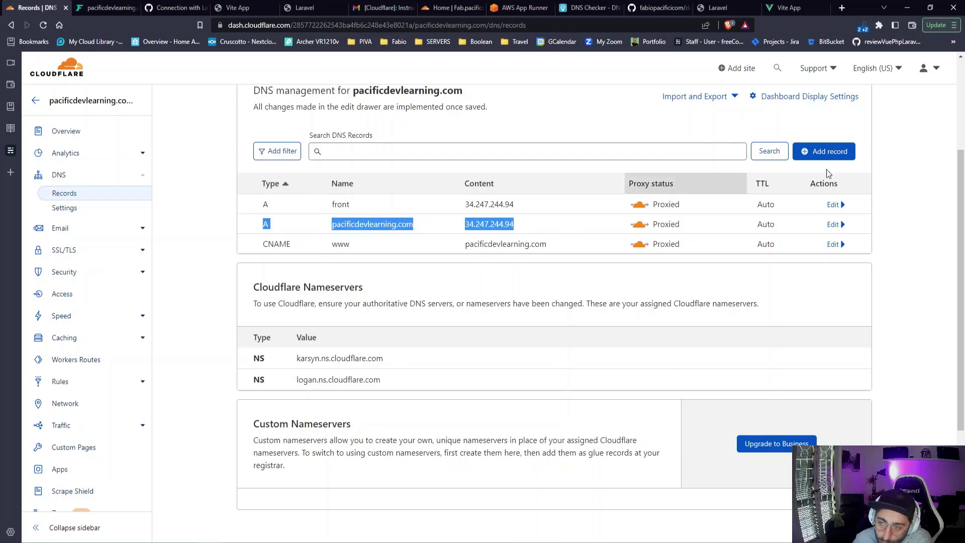
# Step: Start a new DNS record and open the existing www CNAME record to compare its fields
pyautogui.click(834, 152)
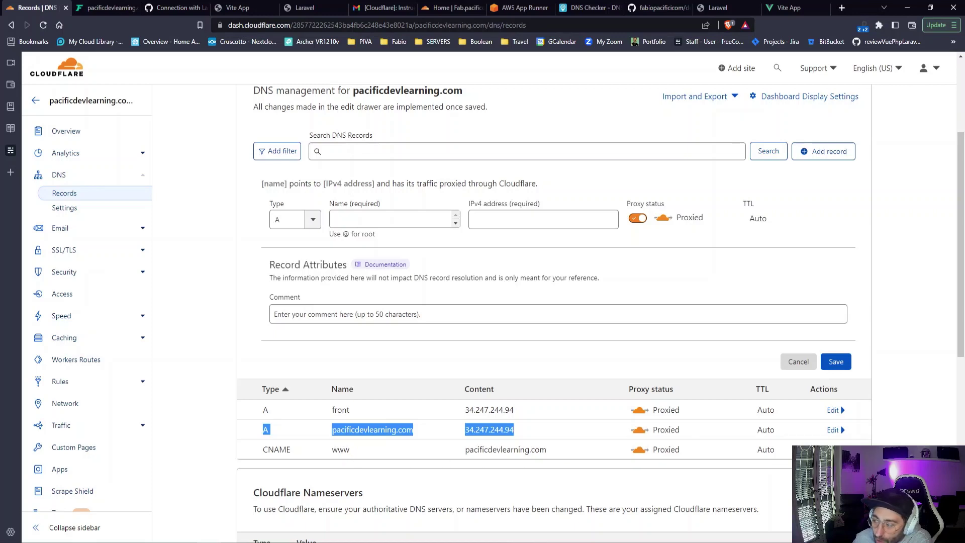
pyautogui.click(505, 450)
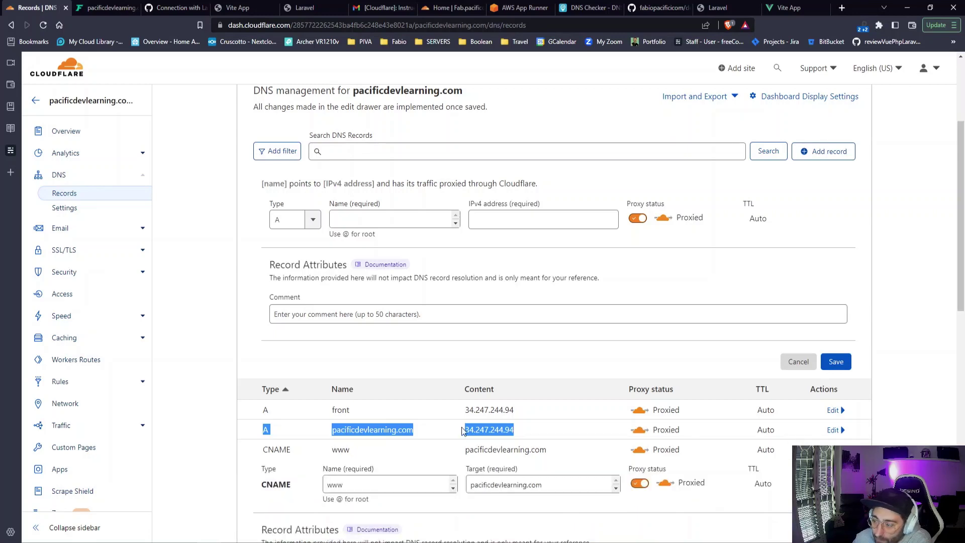
pyautogui.scroll(-2, 464, 450)
pyautogui.doubleClick(361, 383)
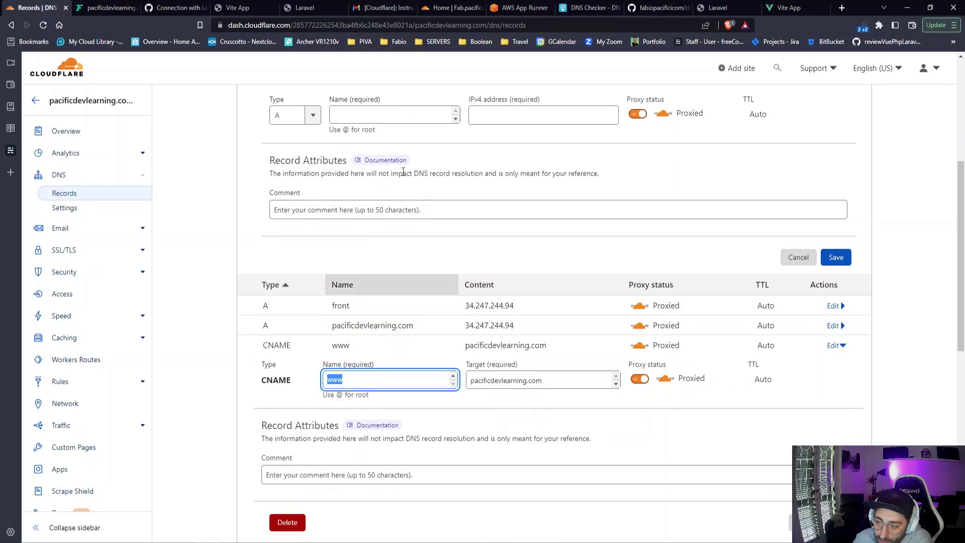
pyautogui.click(381, 114)
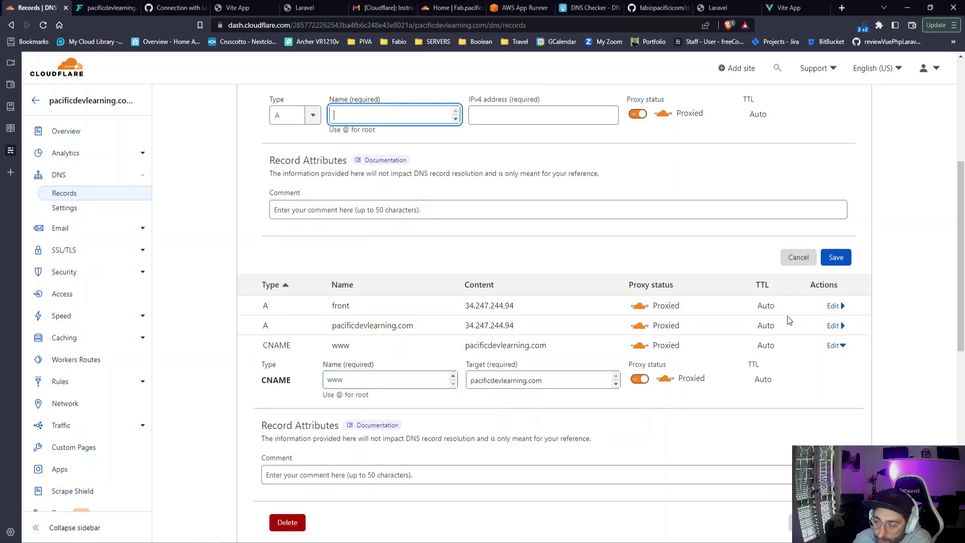
pyautogui.scroll(3, 861, 161)
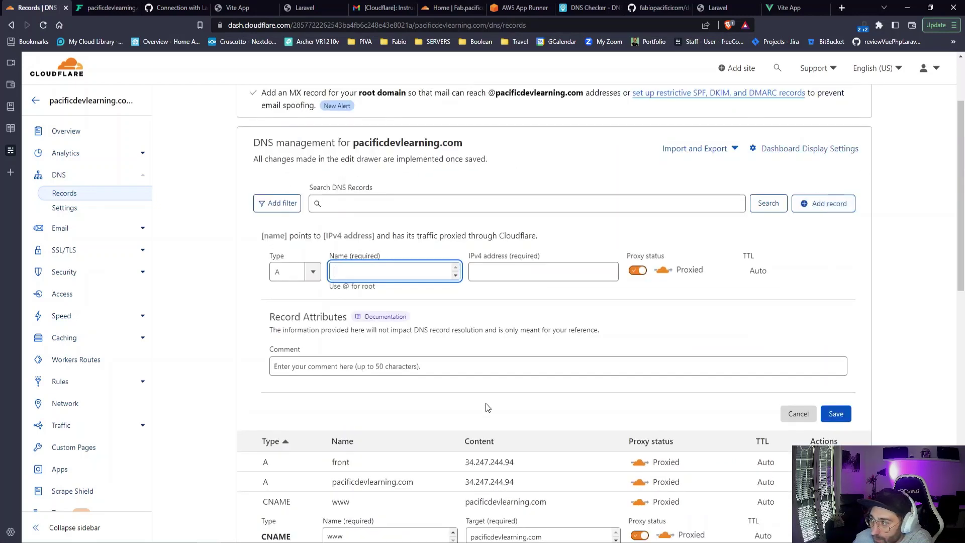
pyautogui.scroll(-1, 488, 407)
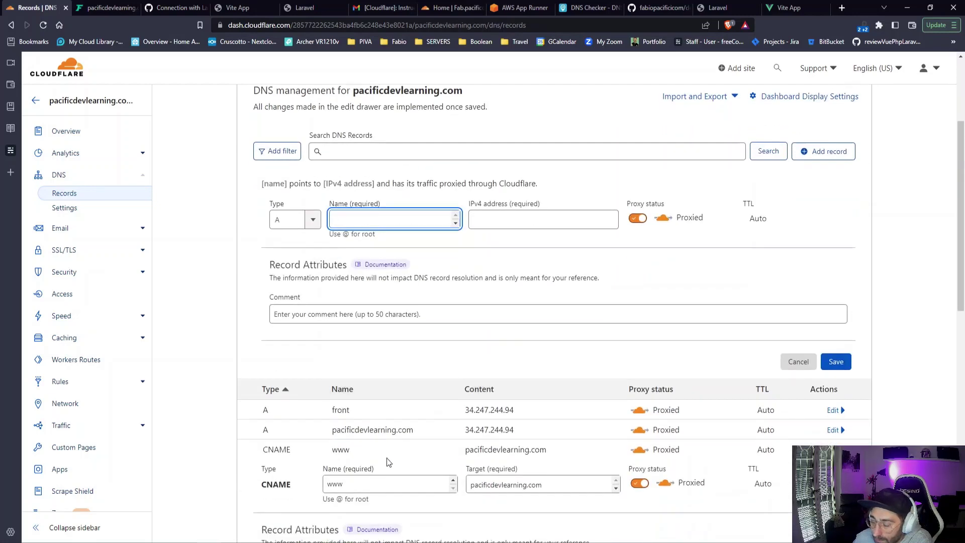
pyautogui.click(311, 219)
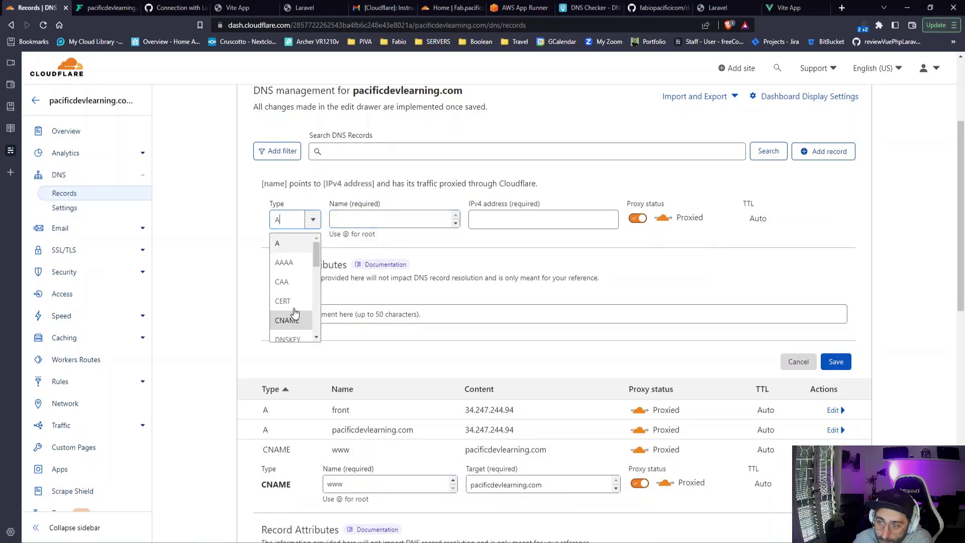
pyautogui.press('Return')
pyautogui.click(373, 221)
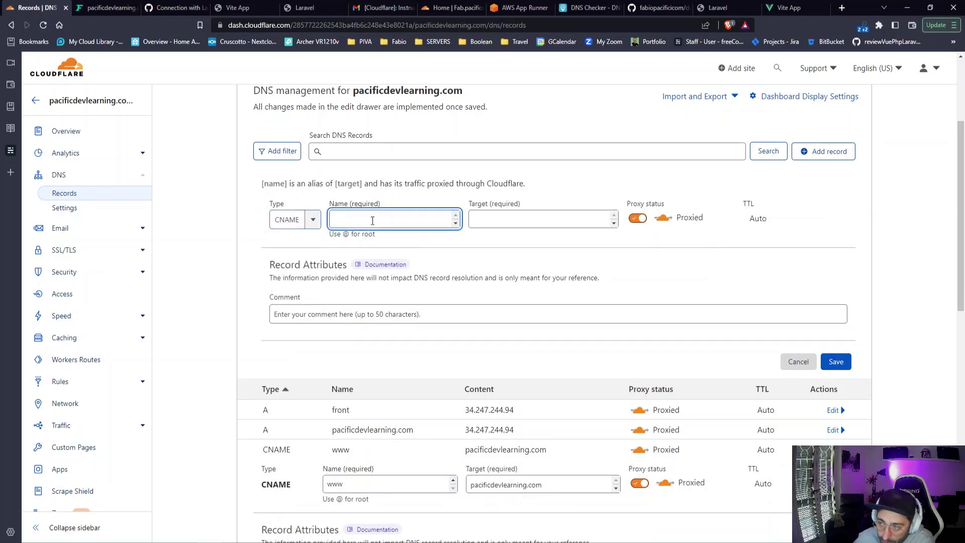
pyautogui.write('www')
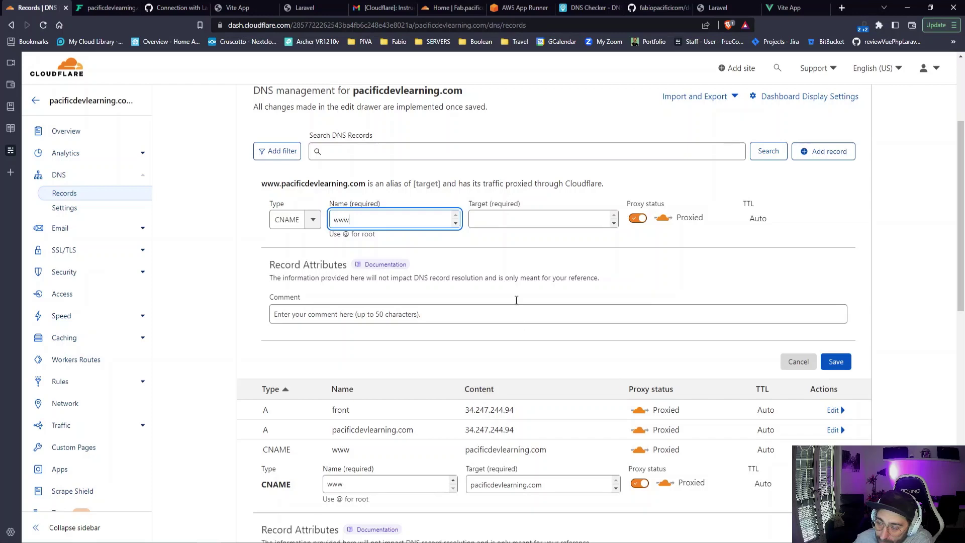
# Step: Copy the existing www record's target, pacificdevlearning.com, into the new CNAME record and check the resulting alias description
pyautogui.click(493, 222)
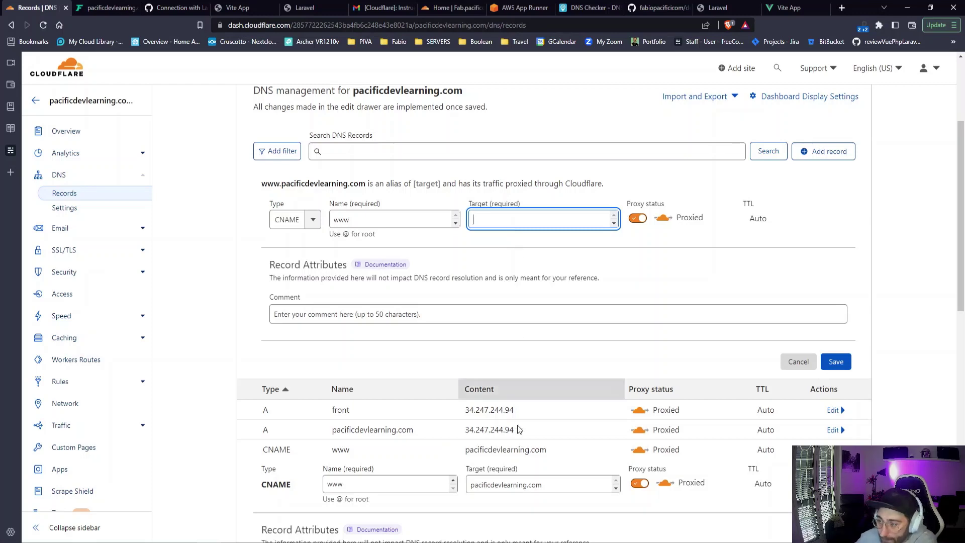
pyautogui.moveTo(466, 451); pyautogui.dragTo(560, 447)
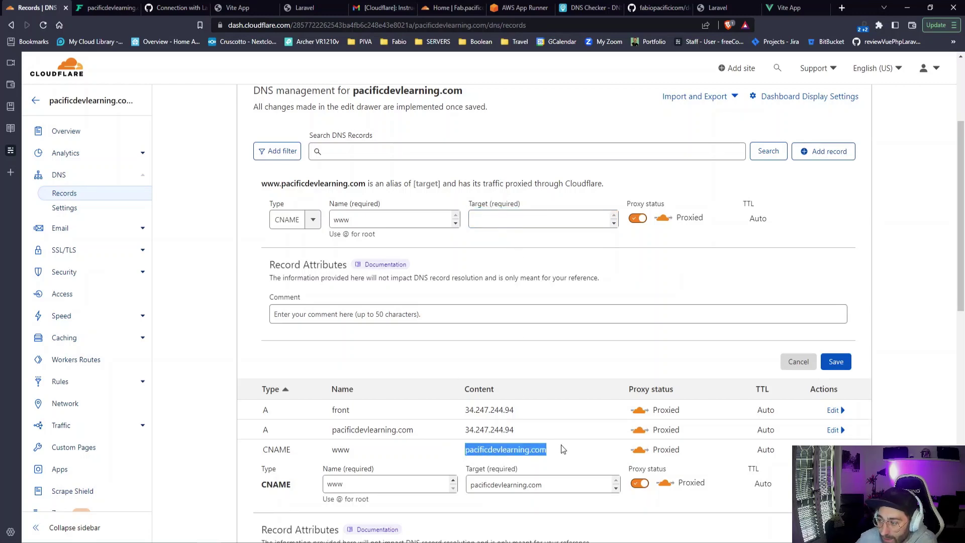
pyautogui.rightClick(538, 445)
pyautogui.click(550, 454)
pyautogui.click(525, 219)
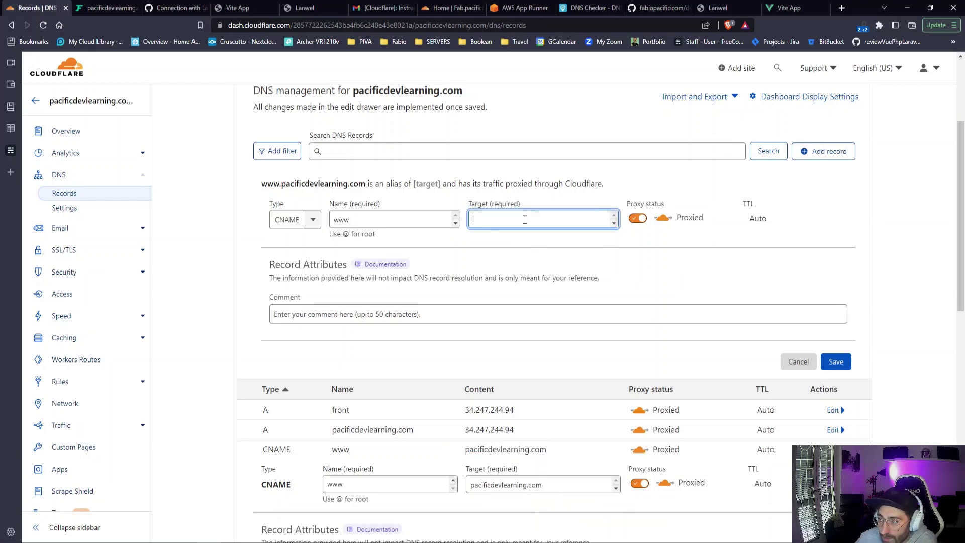
pyautogui.rightClick(524, 220)
pyautogui.click(550, 295)
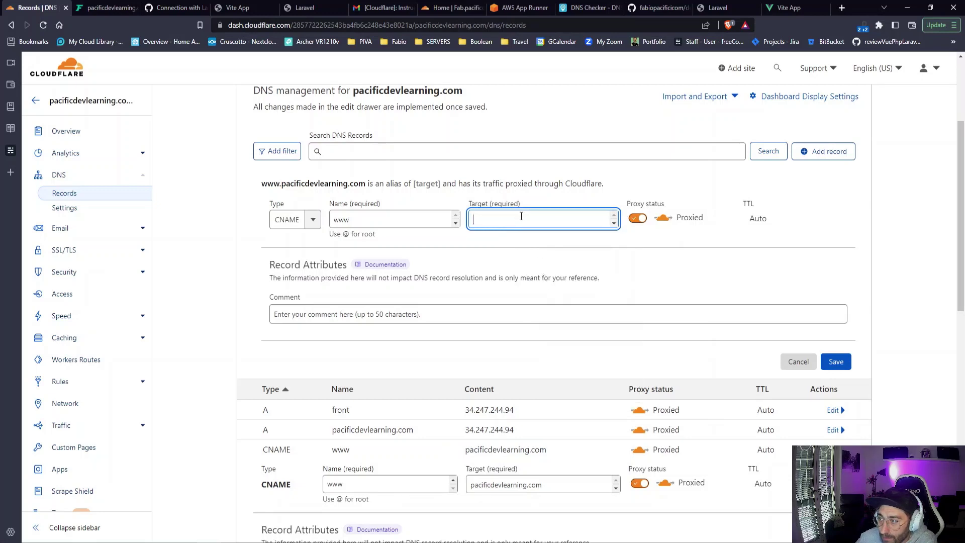
pyautogui.hotkey('ctrl', 'v')
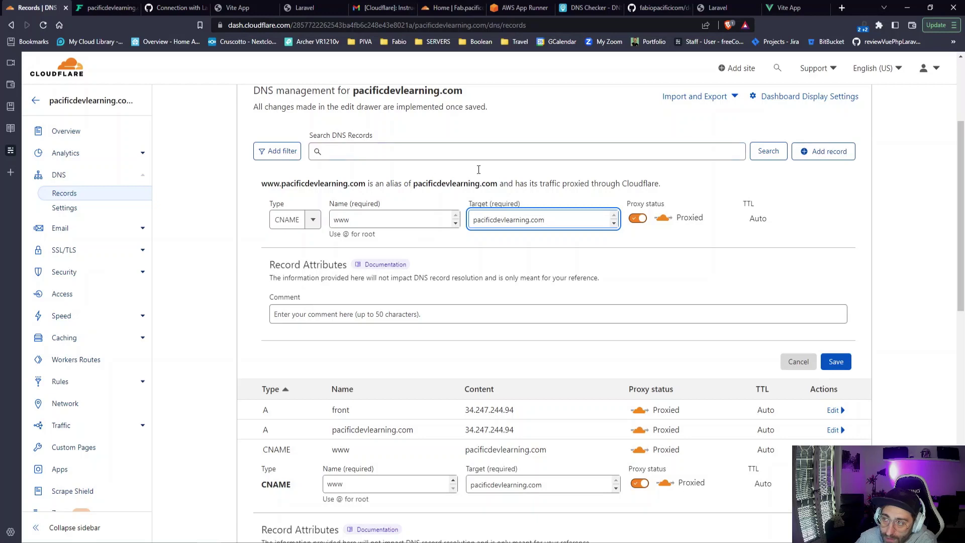
pyautogui.moveTo(411, 184); pyautogui.dragTo(535, 185)
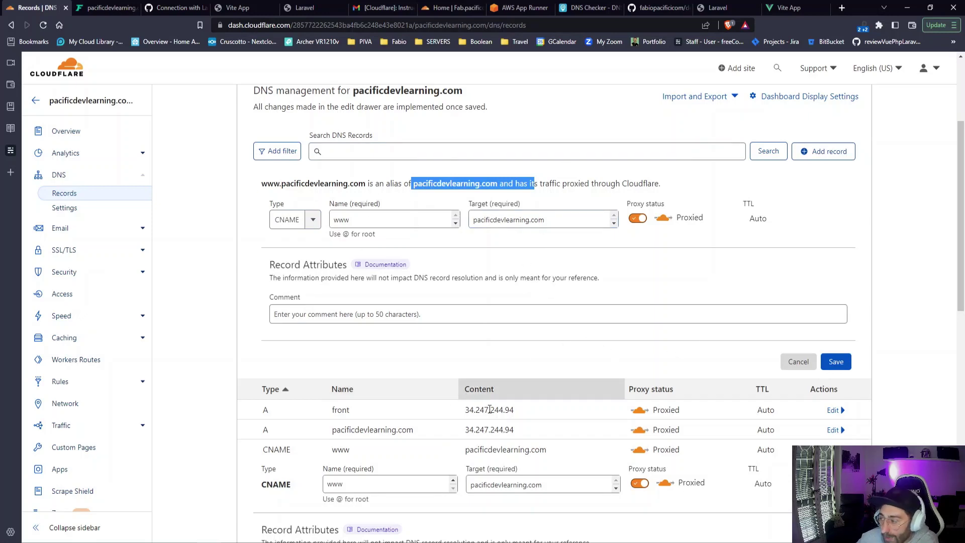
# Step: Compare the drafted www CNAME record with the existing DNS records and discard the draft
pyautogui.scroll(-1, 599, 451)
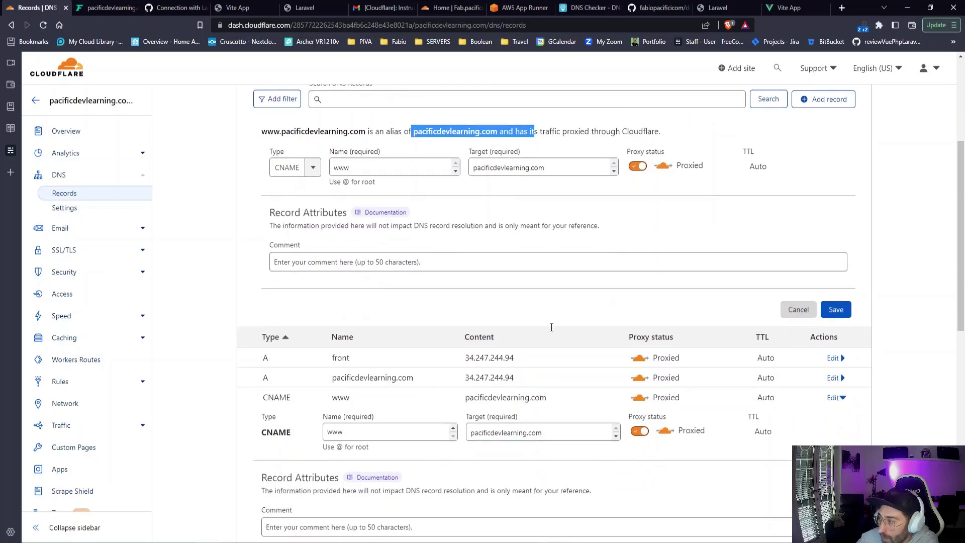
pyautogui.scroll(2, 463, 330)
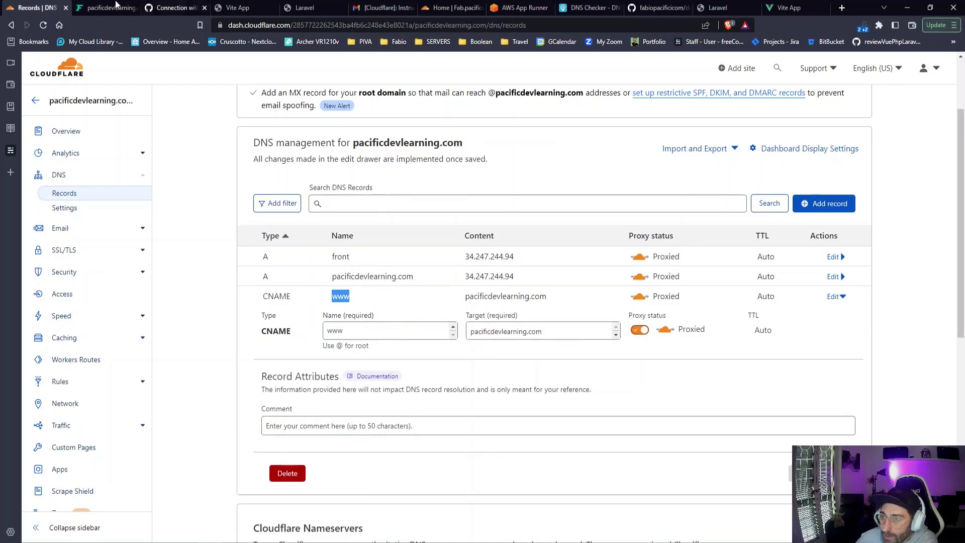
# Step: Switch to Laravel Forge, open the live pacificdevlearning.com site from there, and visit its Register and Login pages
pyautogui.click(96, 8)
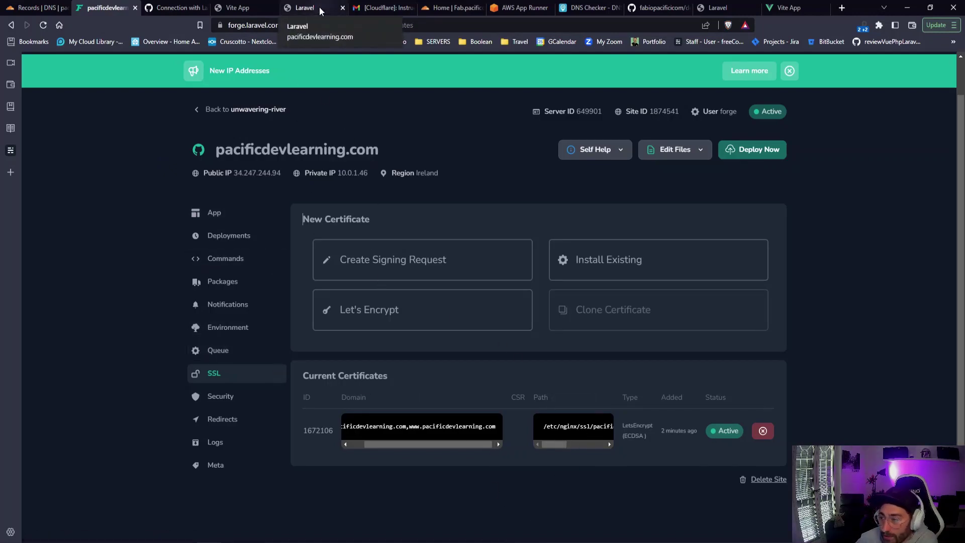
pyautogui.click(276, 151)
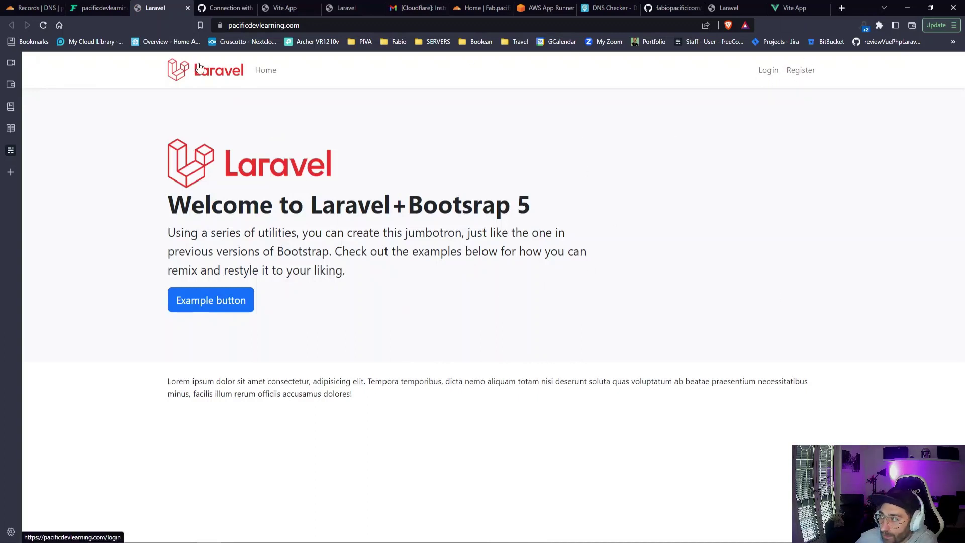
pyautogui.click(801, 70)
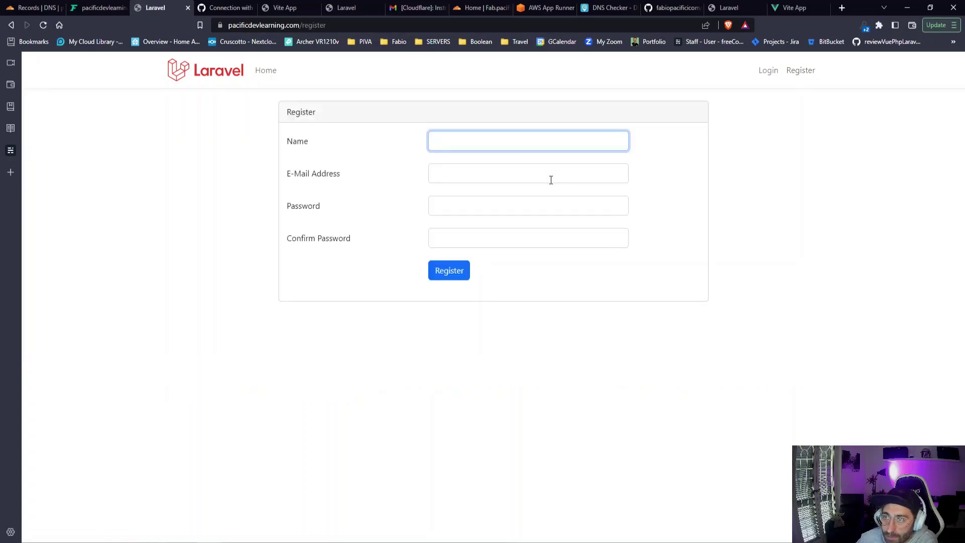
pyautogui.click(766, 71)
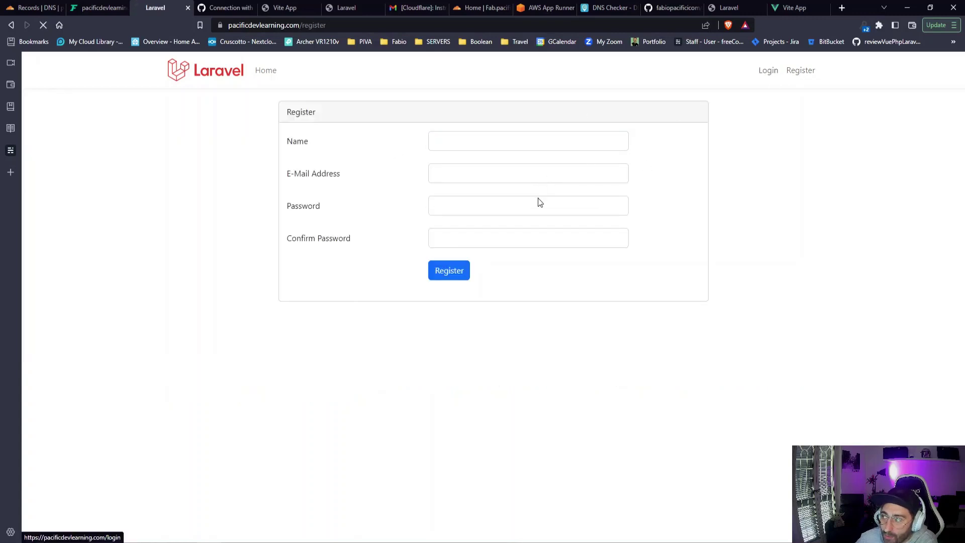